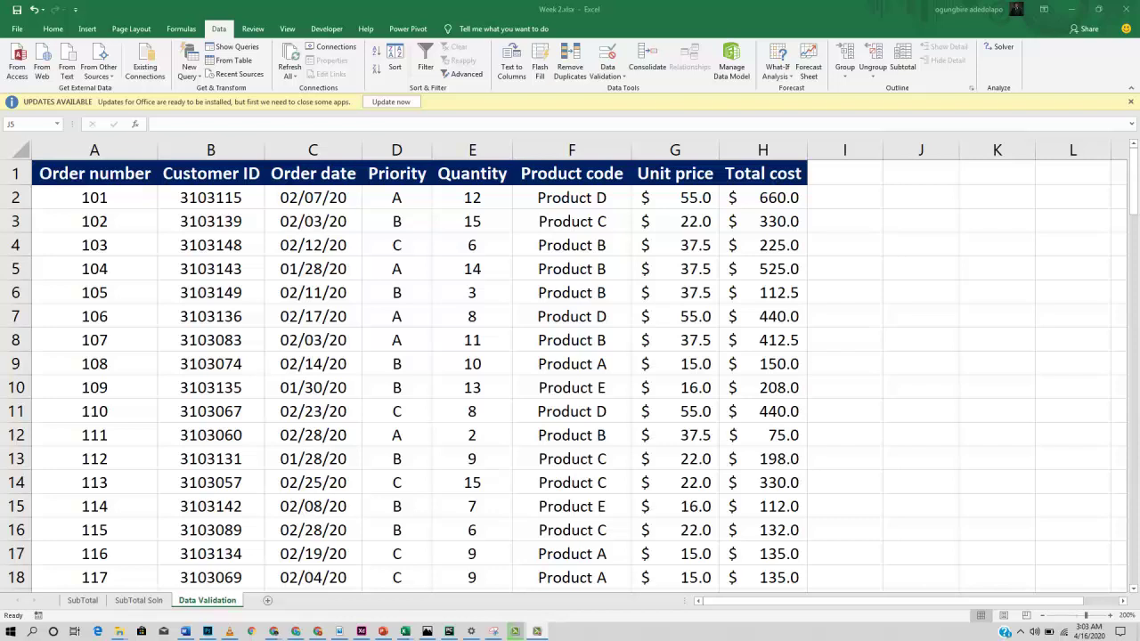
Step: Enter 5 in cell I6, and replace that value with the decimal 5.7
{"action": "left_click", "coordinate": [873, 289]}
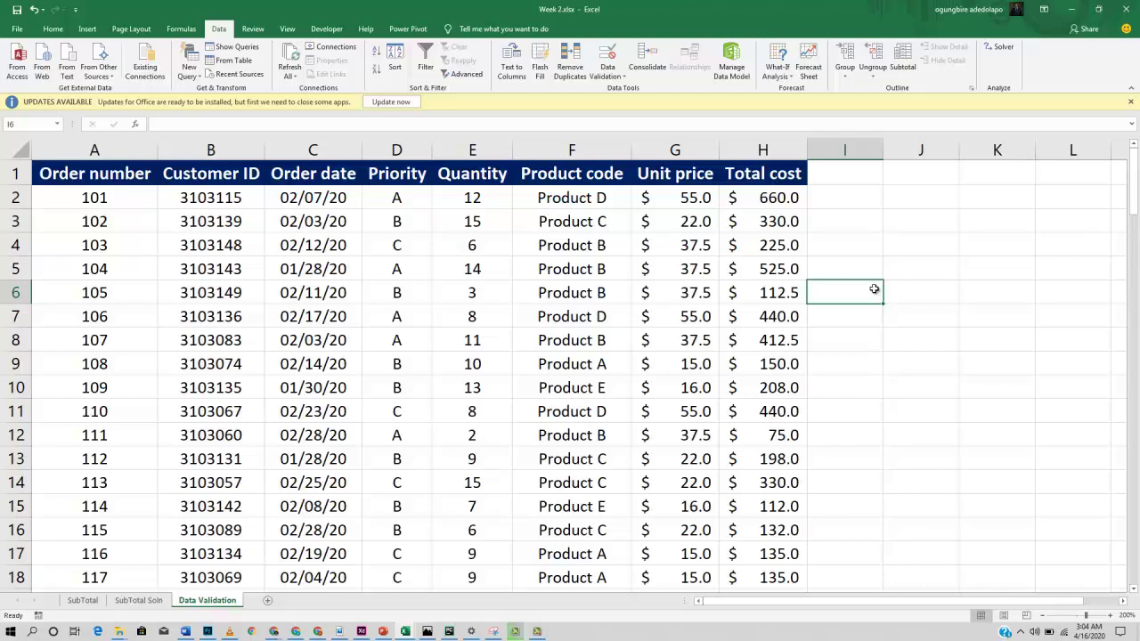
{"action": "type", "text": "5"}
{"action": "key", "text": "Return"}
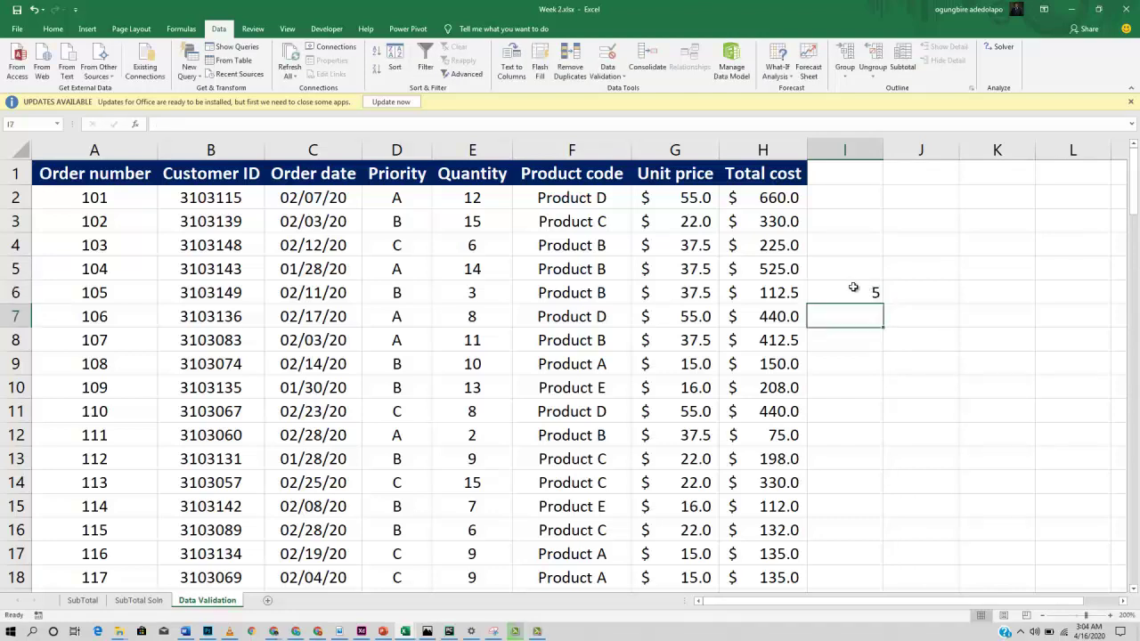
{"action": "left_click", "coordinate": [851, 288]}
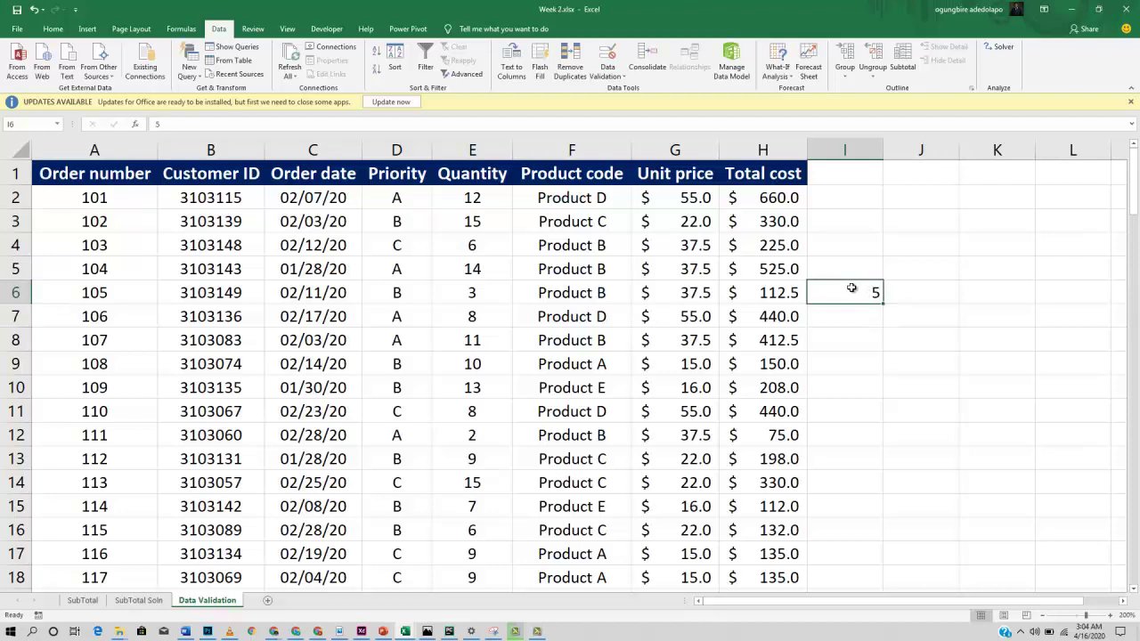
{"action": "type", "text": "5.7"}
{"action": "key", "text": "Return"}
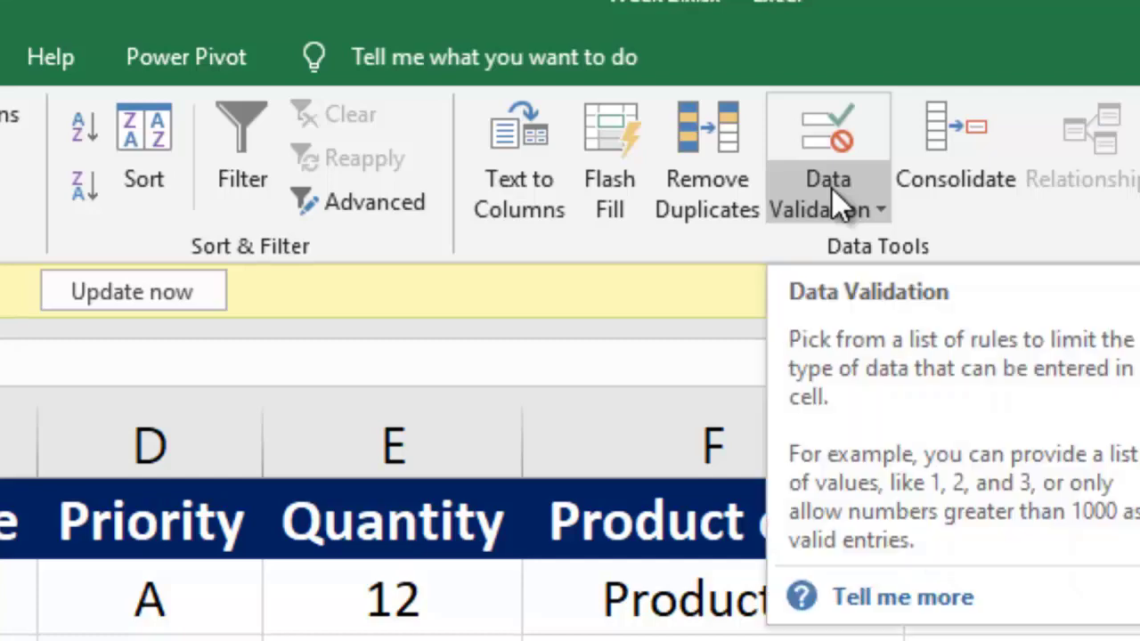
Step: Open the data validation settings for cell I7 and move the dialog aside over the table
{"action": "left_click", "coordinate": [831, 189]}
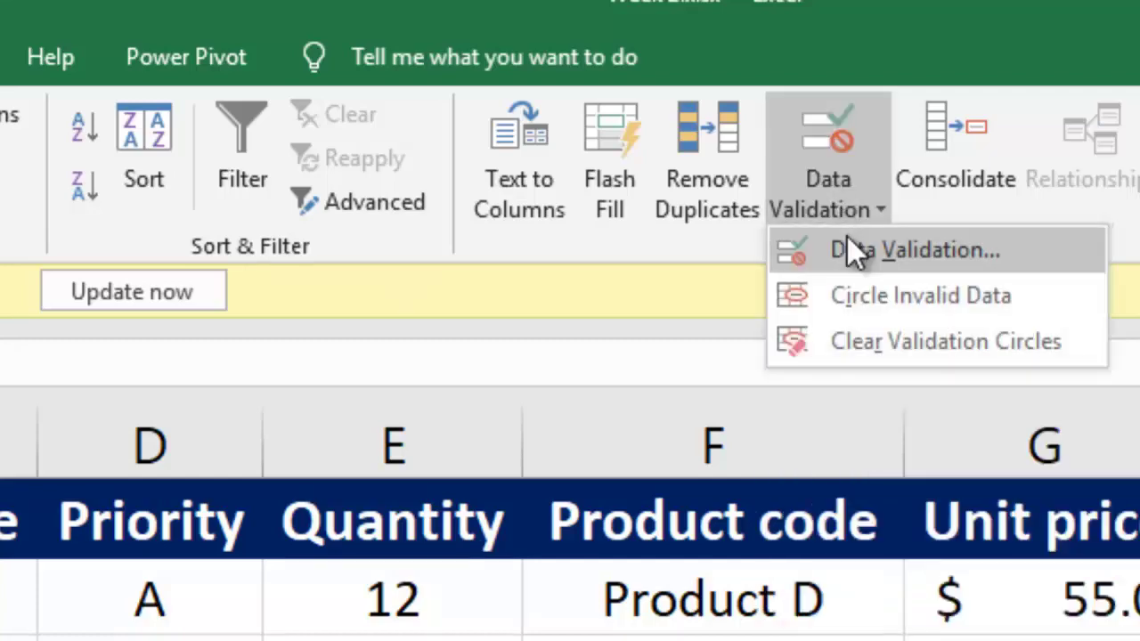
{"action": "left_click", "coordinate": [847, 249]}
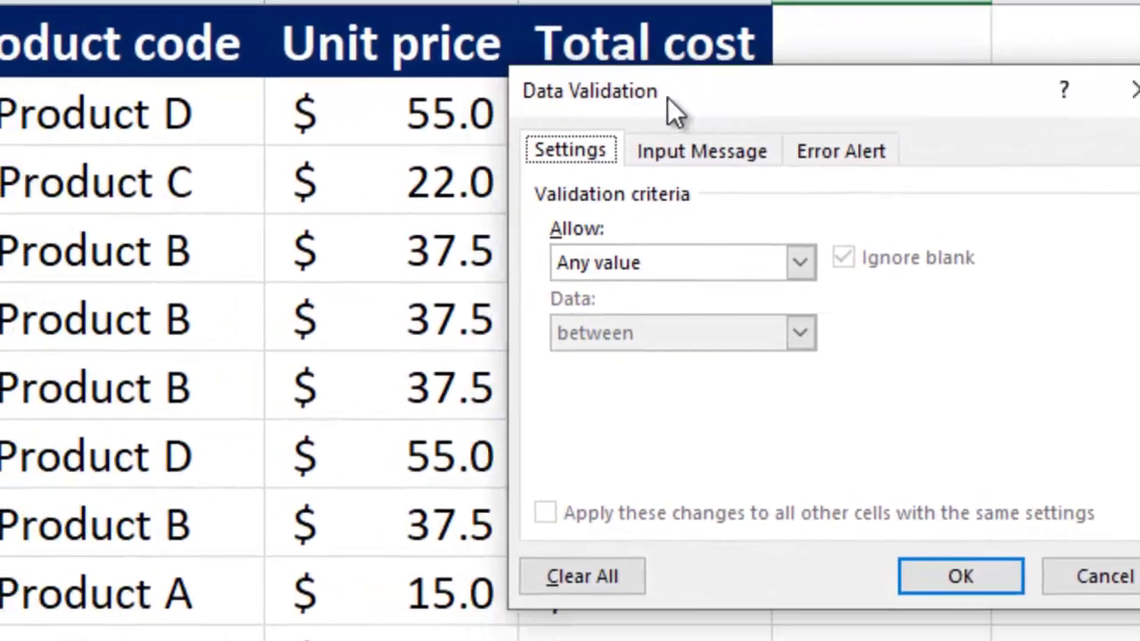
{"action": "left_click_drag", "start_coordinate": [647, 97], "coordinate": [177, 99]}
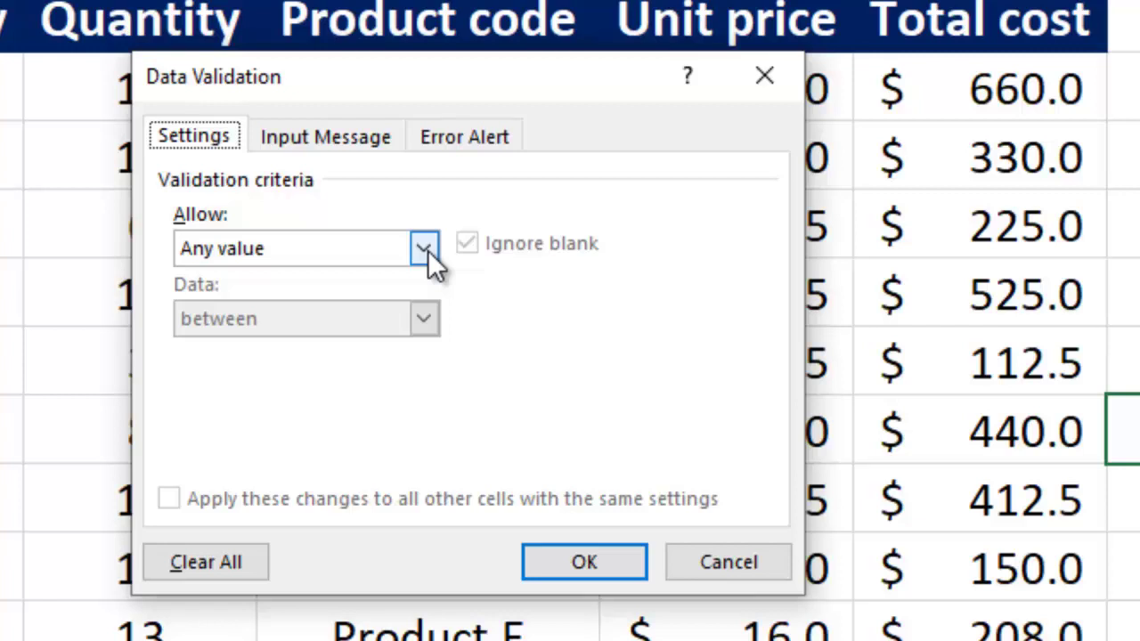
Step: Look through the allowed data types, trying Time and Date, and try the greater than condition for Date
{"action": "left_click", "coordinate": [426, 250]}
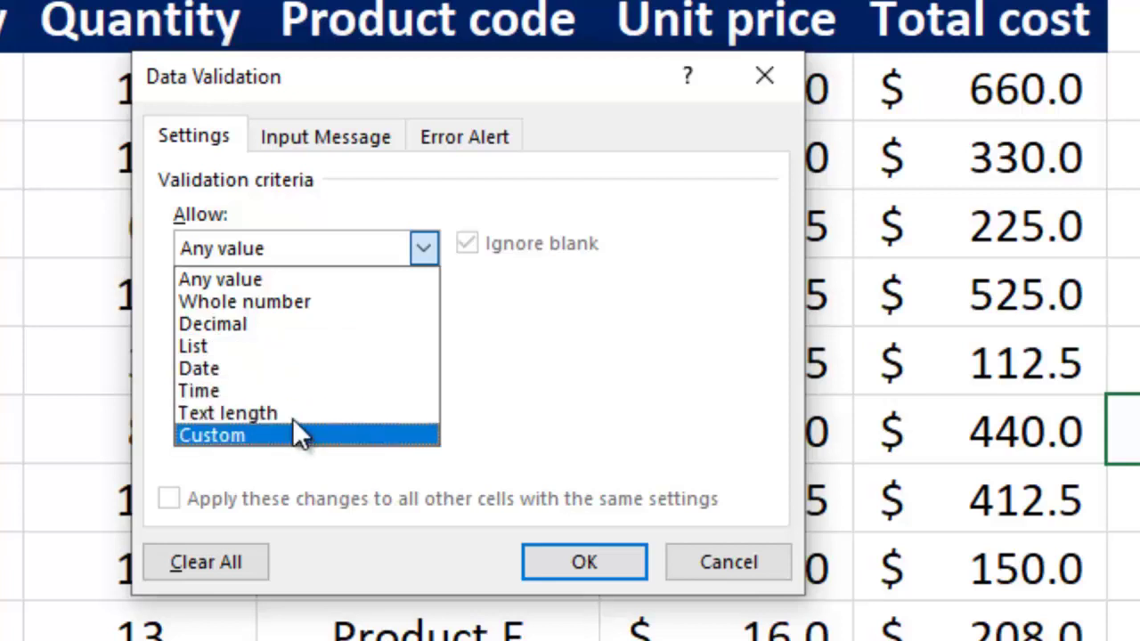
{"action": "left_click", "coordinate": [548, 303]}
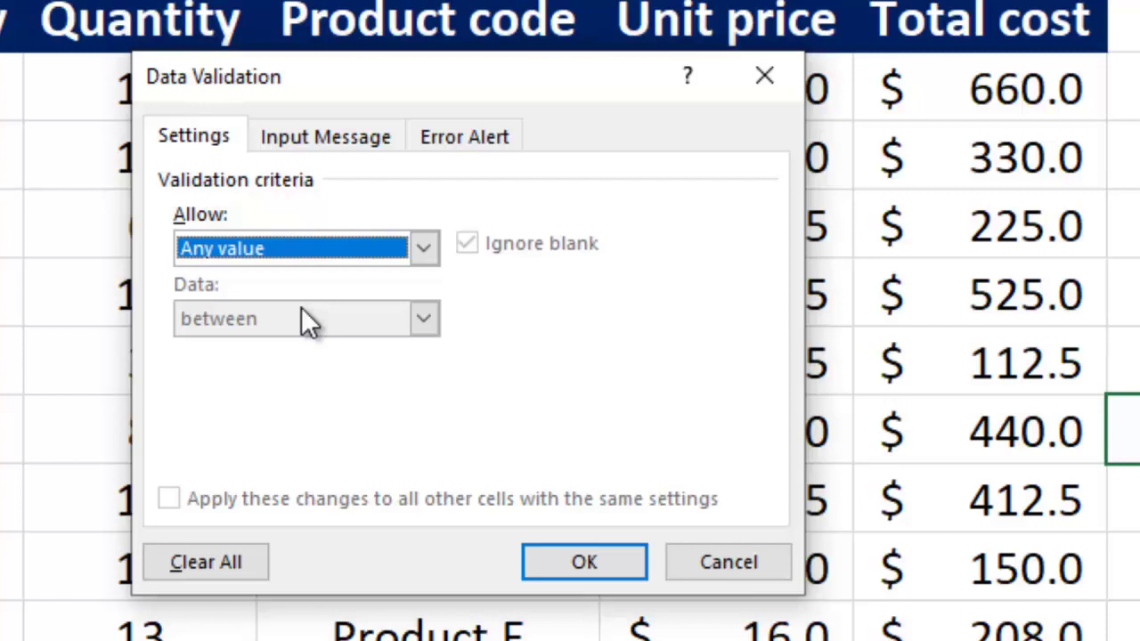
{"action": "left_click", "coordinate": [359, 248]}
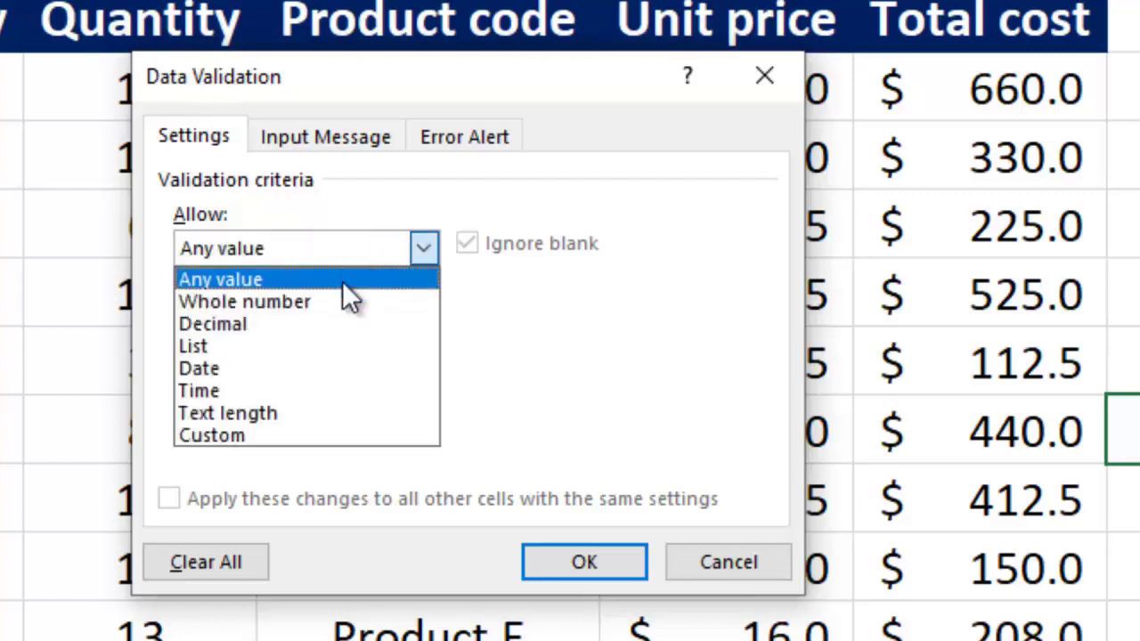
{"action": "left_click", "coordinate": [328, 386]}
{"action": "left_click", "coordinate": [373, 247]}
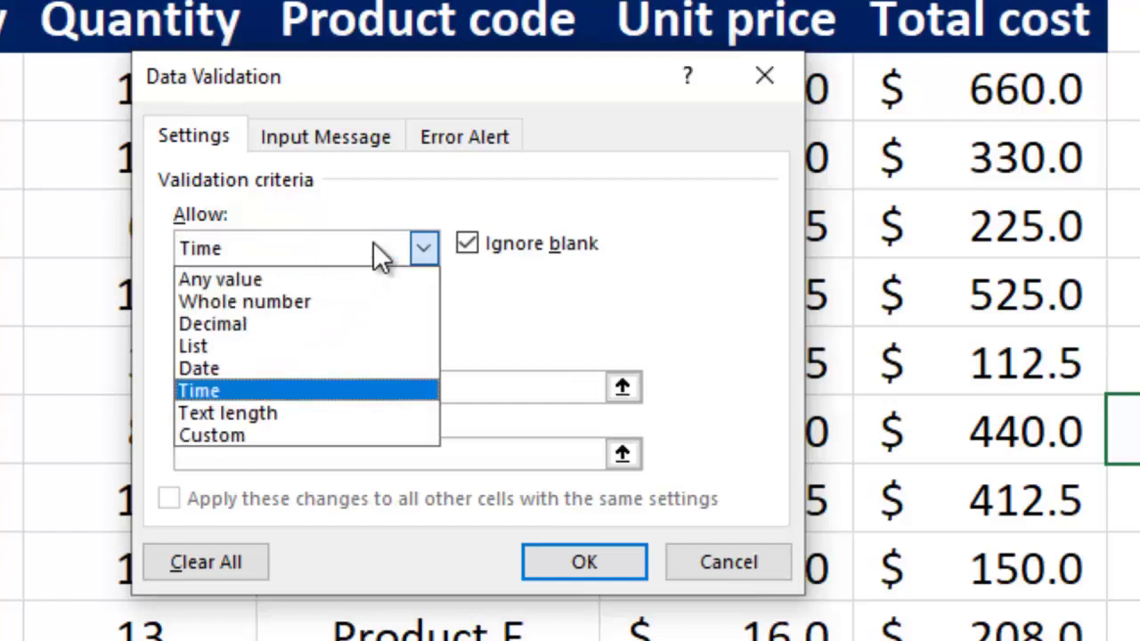
{"action": "left_click", "coordinate": [292, 370]}
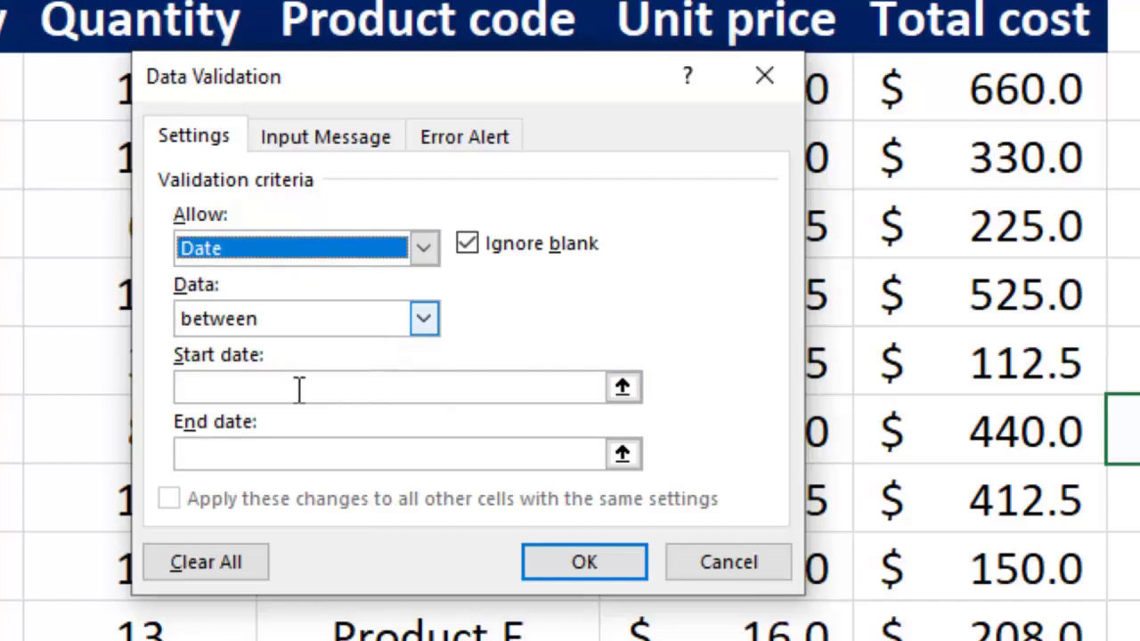
{"action": "left_click", "coordinate": [361, 322]}
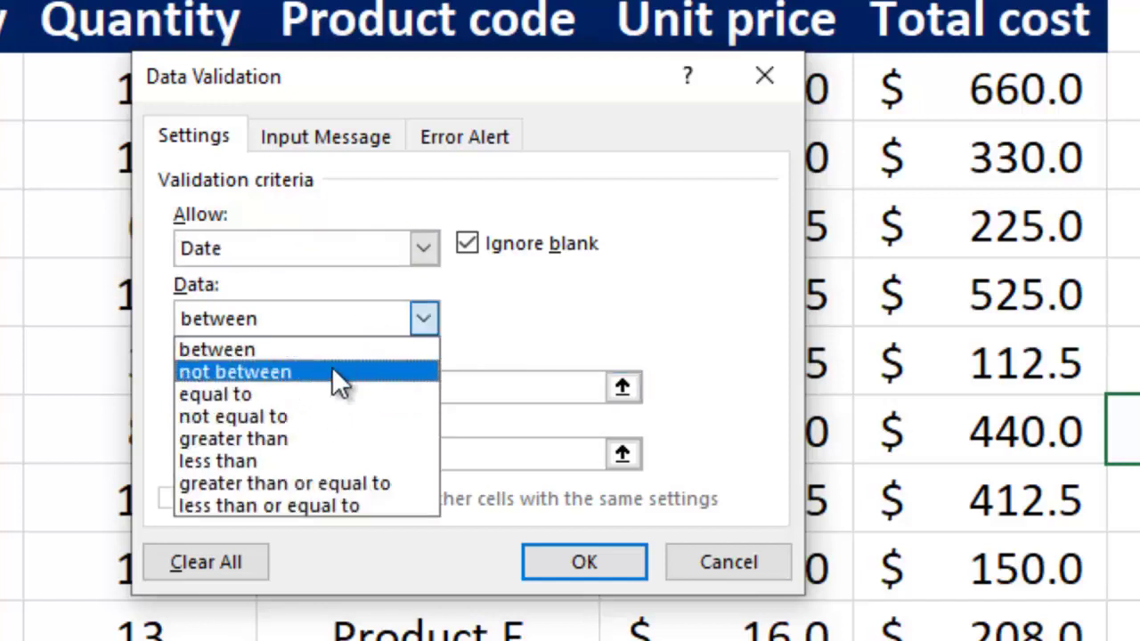
{"action": "left_click", "coordinate": [297, 436]}
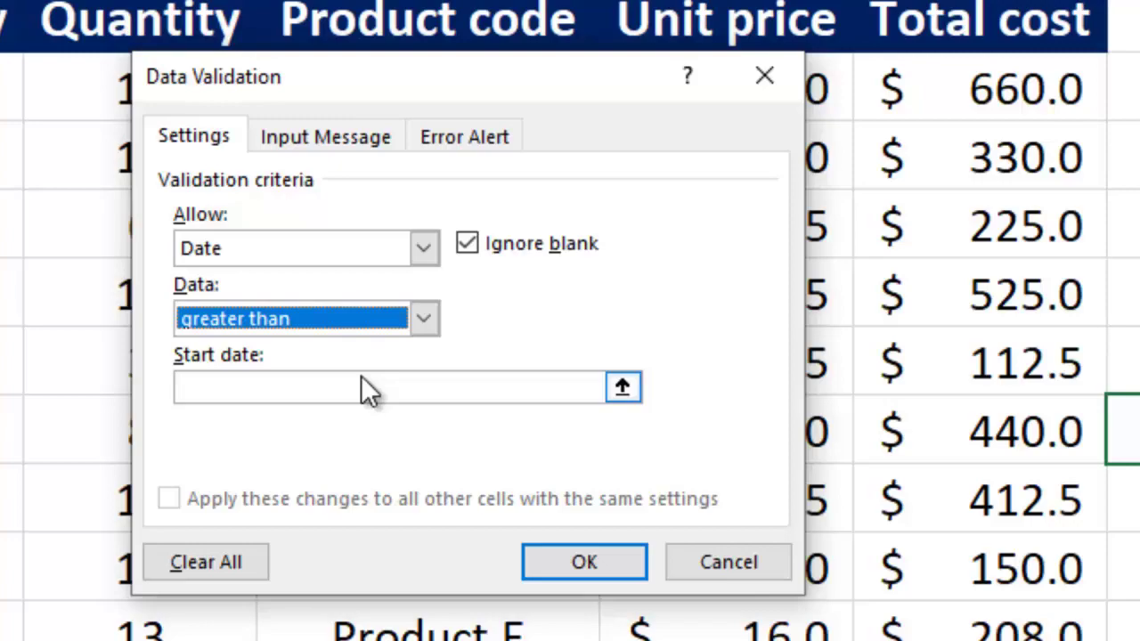
Step: Restrict cell I7 to whole numbers between a minimum and a maximum of 10, and apply the rule
{"action": "left_click", "coordinate": [423, 250]}
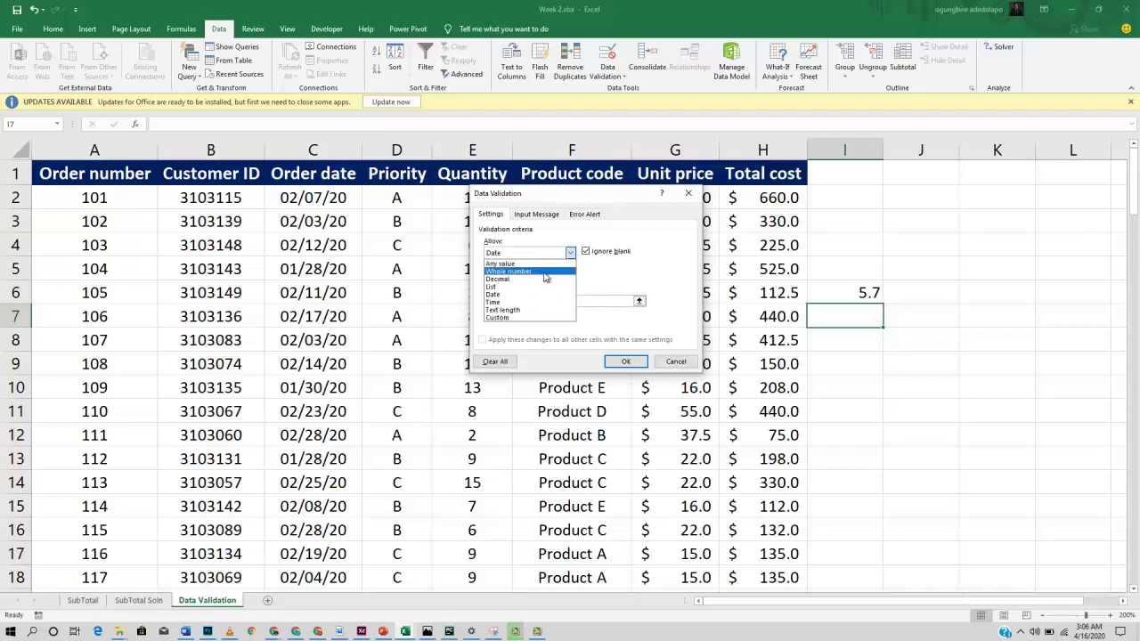
{"action": "left_click", "coordinate": [545, 273]}
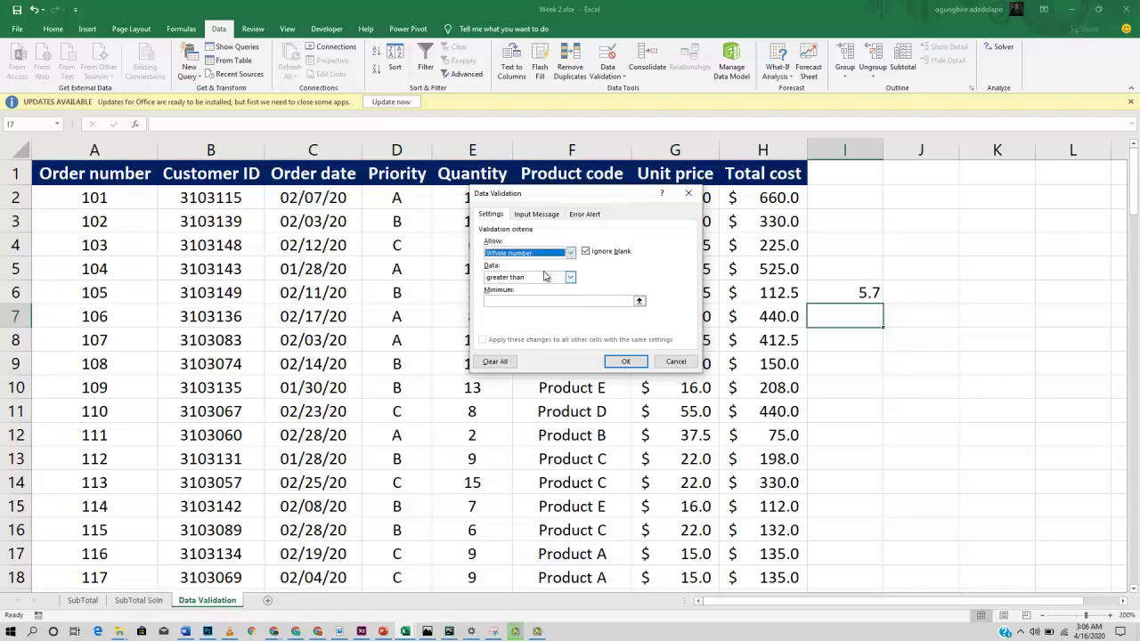
{"action": "left_click", "coordinate": [539, 281]}
{"action": "left_click", "coordinate": [527, 290]}
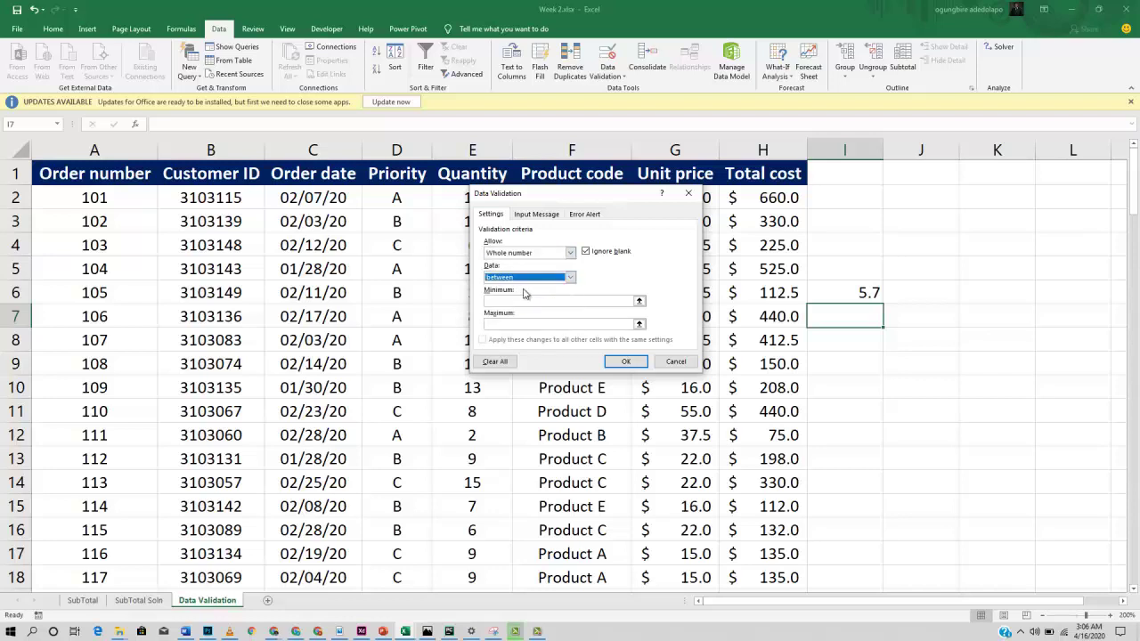
{"action": "left_click", "coordinate": [503, 300]}
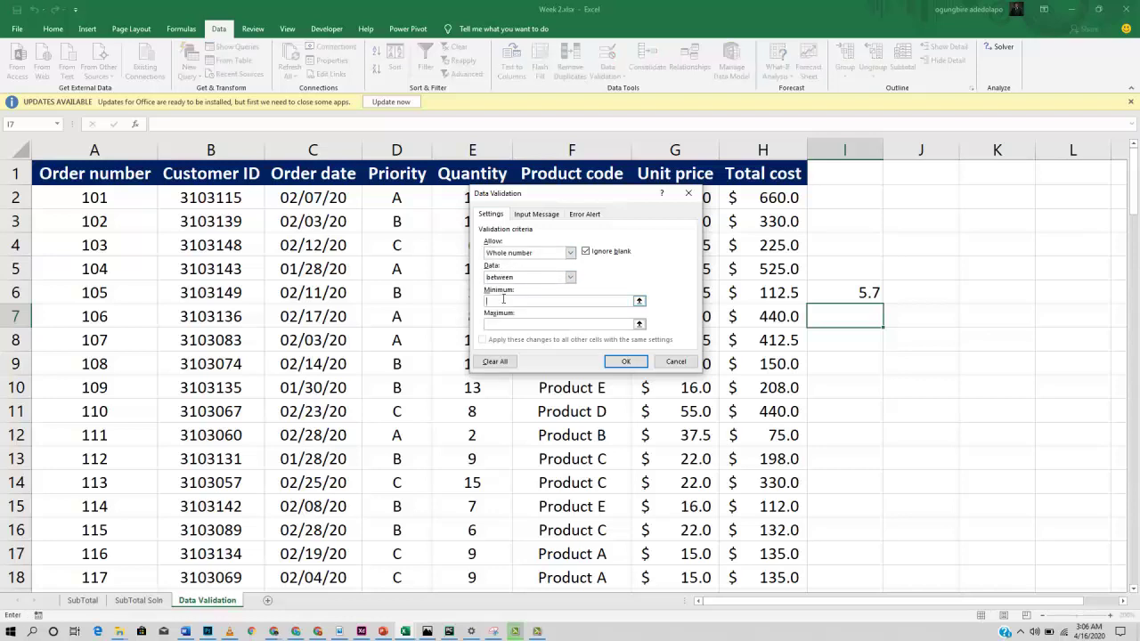
{"action": "left_click", "coordinate": [507, 323]}
{"action": "type", "text": "10"}
{"action": "left_click", "coordinate": [626, 361]}
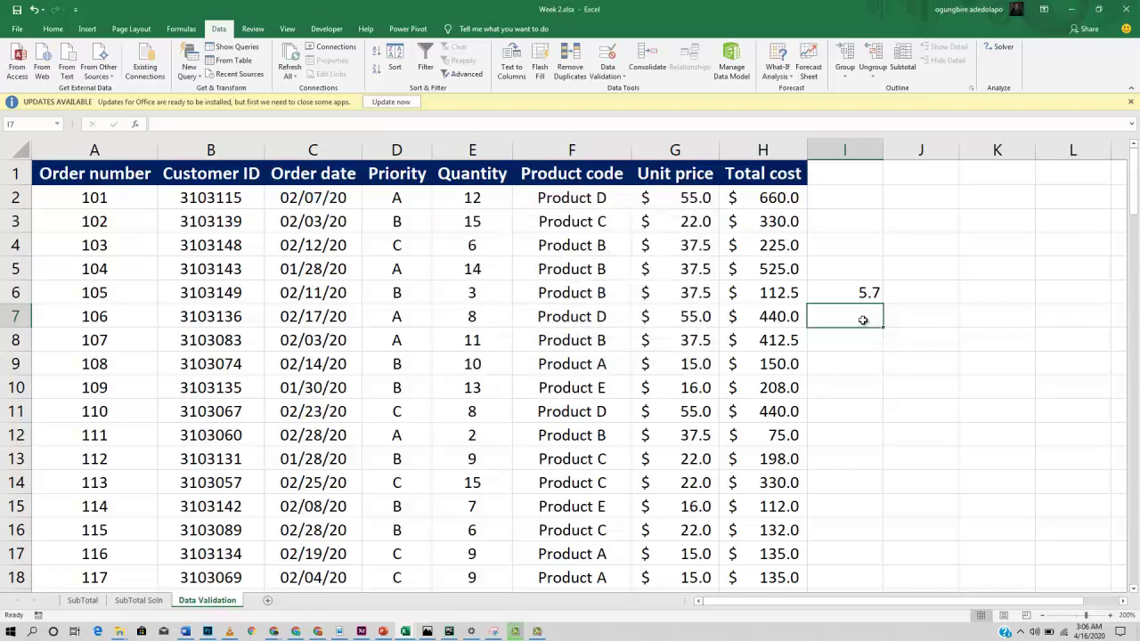
Step: Test the validation rule in cell I7 by entering 5, try replacing it with 15, and cancel that replacement
{"action": "type", "text": "5"}
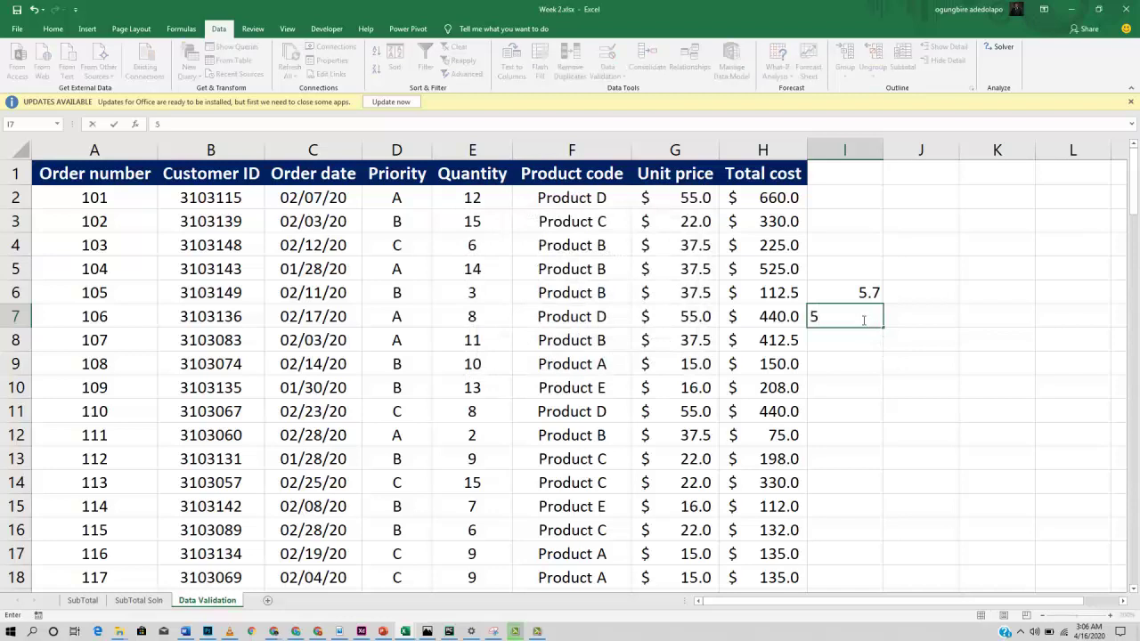
{"action": "key", "text": "Return"}
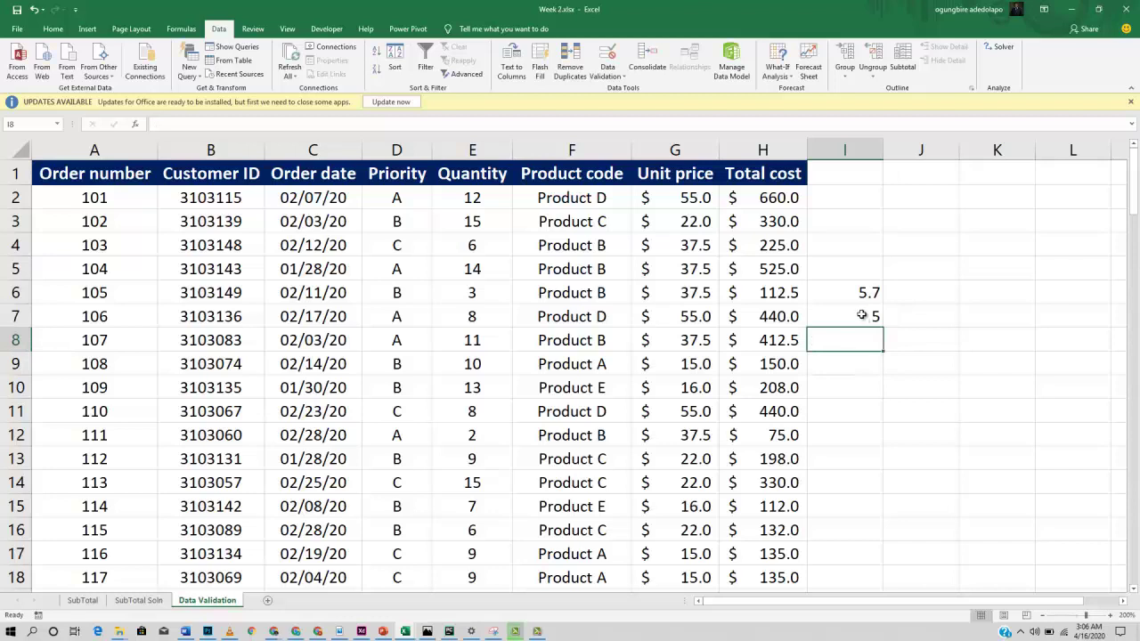
{"action": "left_click", "coordinate": [862, 316]}
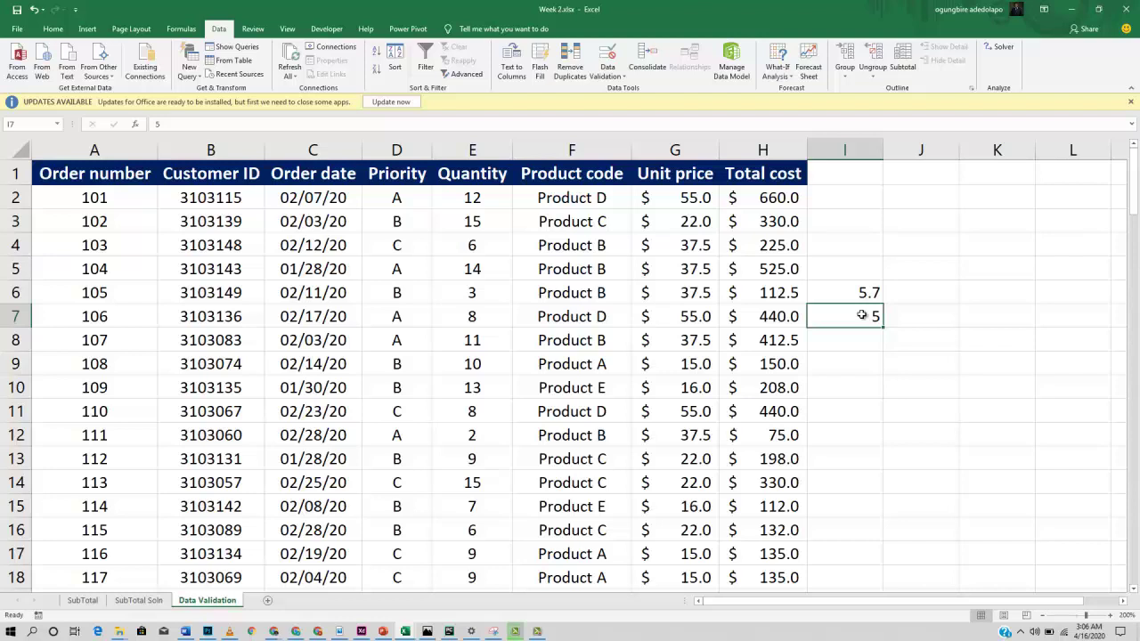
{"action": "type", "text": "1"}
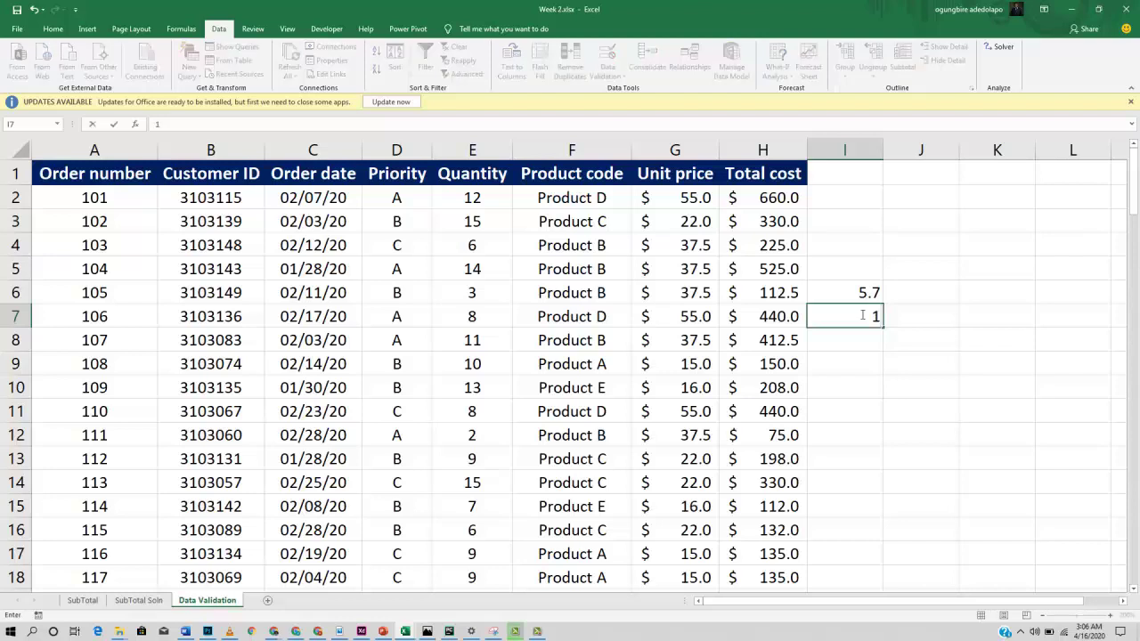
{"action": "type", "text": "5"}
{"action": "key", "text": "Return"}
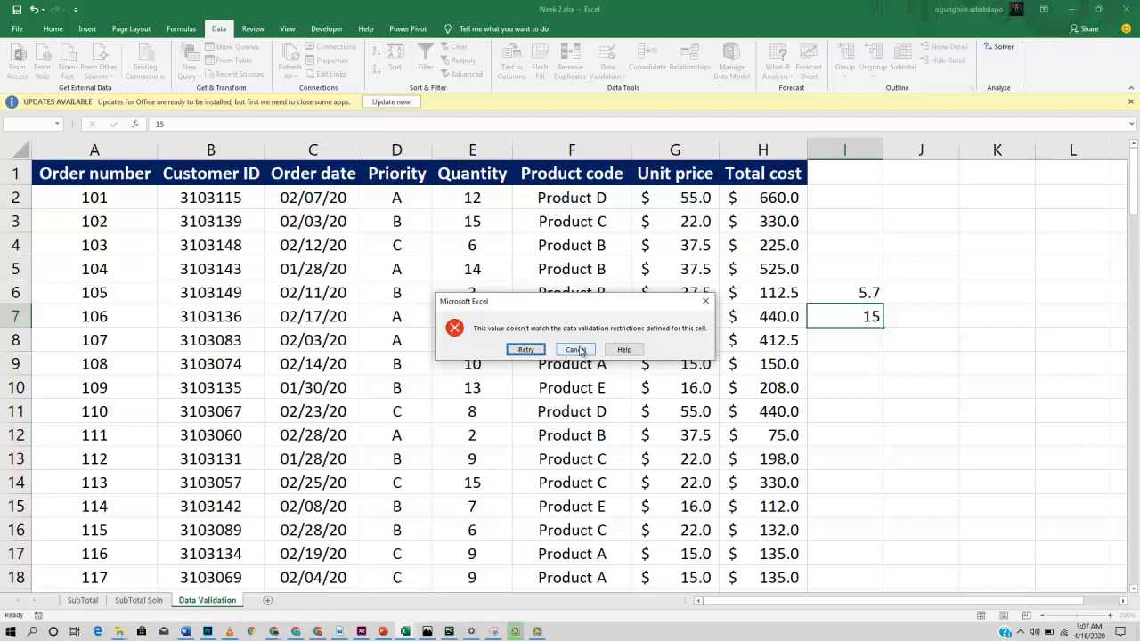
{"action": "left_click", "coordinate": [577, 349]}
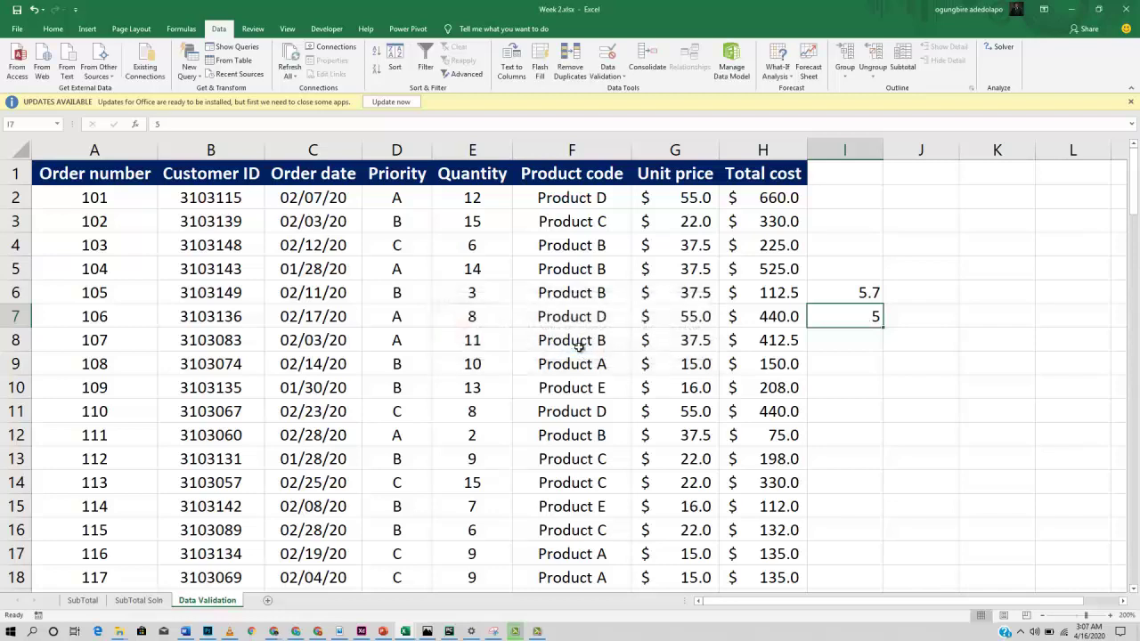